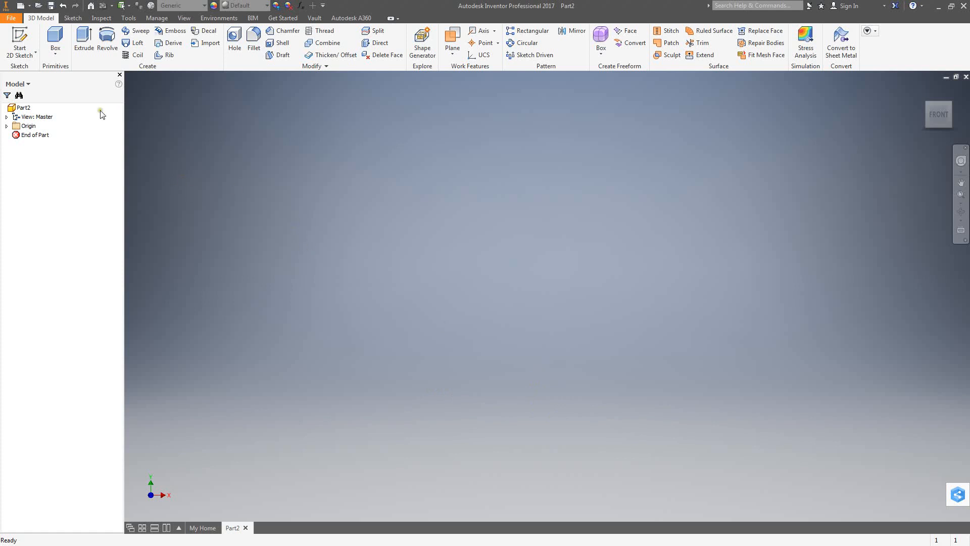
Sketch a rectangle about 0.86 by 0.48 in on the XY plane and finish the sketch.
click(24, 49)
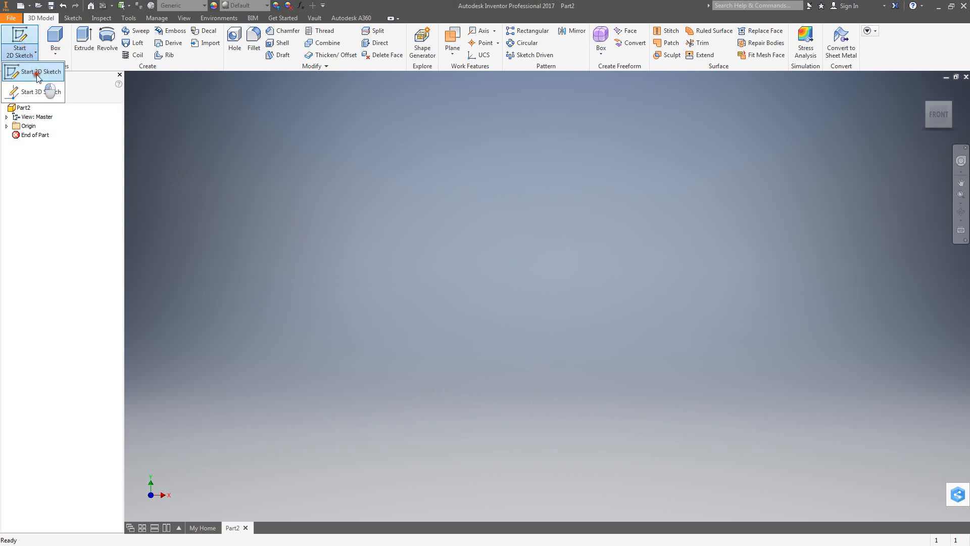
click(39, 72)
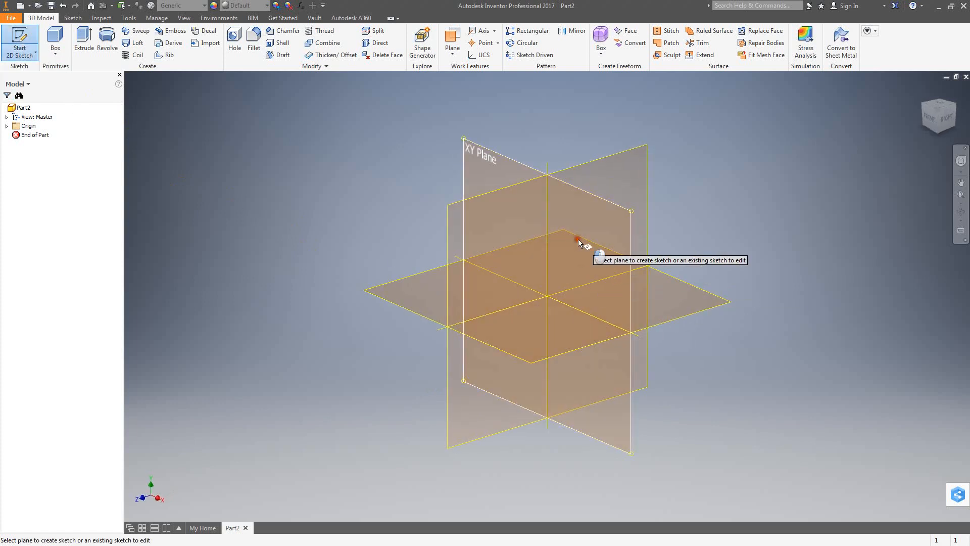
click(581, 245)
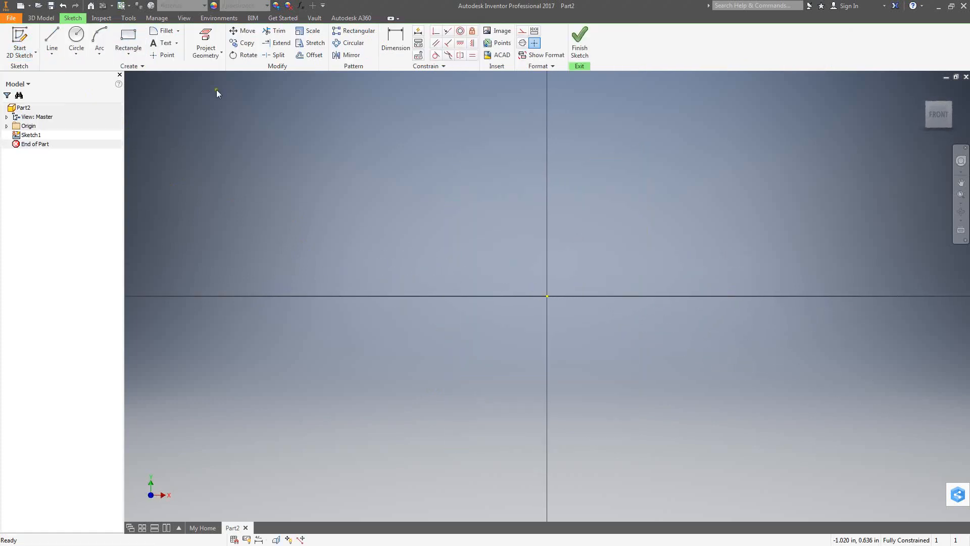
click(129, 39)
click(440, 292)
scroll(725, 129, up, 5)
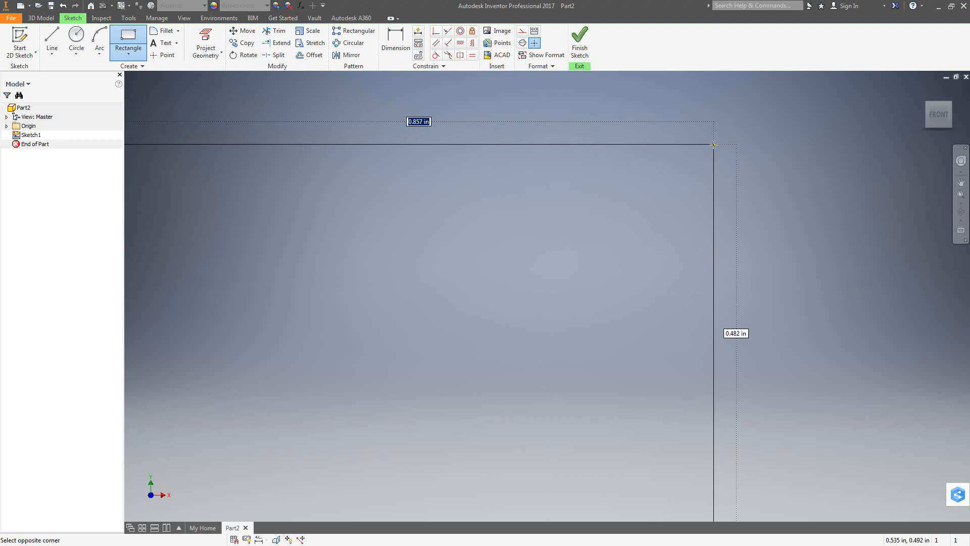
click(744, 162)
click(550, 161)
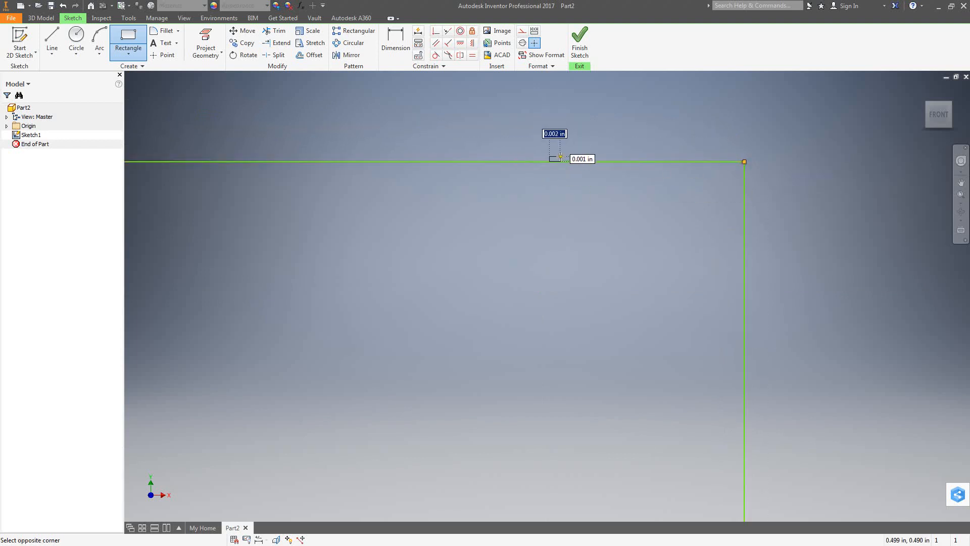
key(Escape)
click(579, 43)
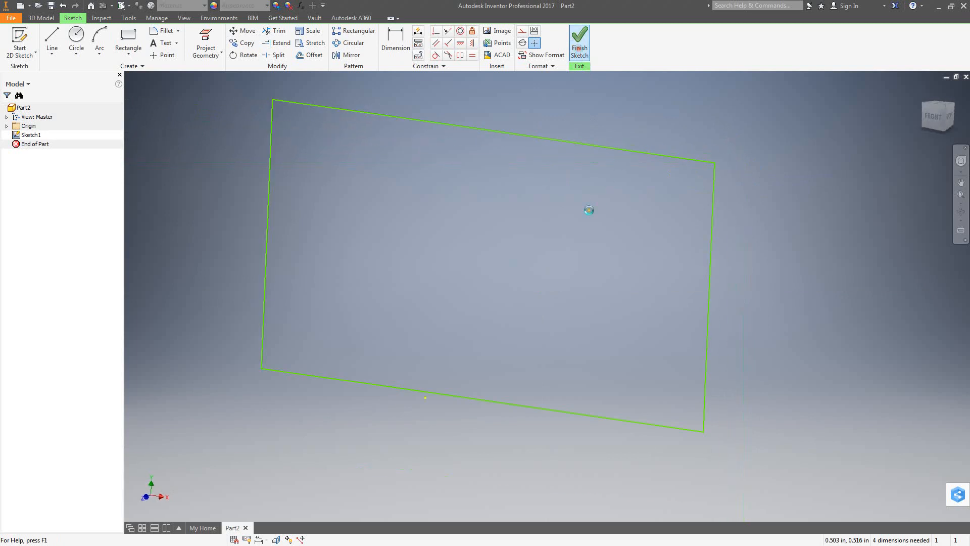
Extrude the rectangle into a solid block, shortening the default depth by roughly half its excess over a square end.
click(84, 39)
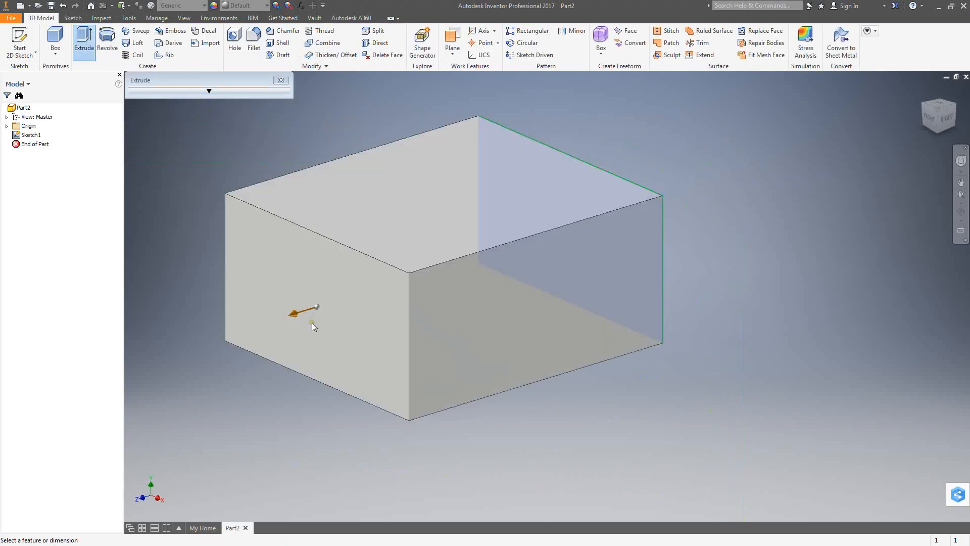
drag(303, 310, 417, 285)
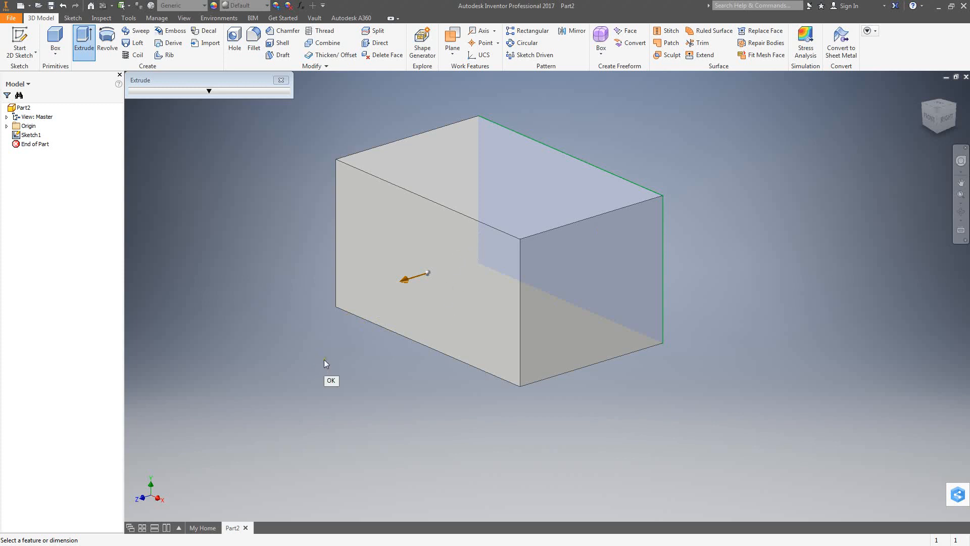
key(Return)
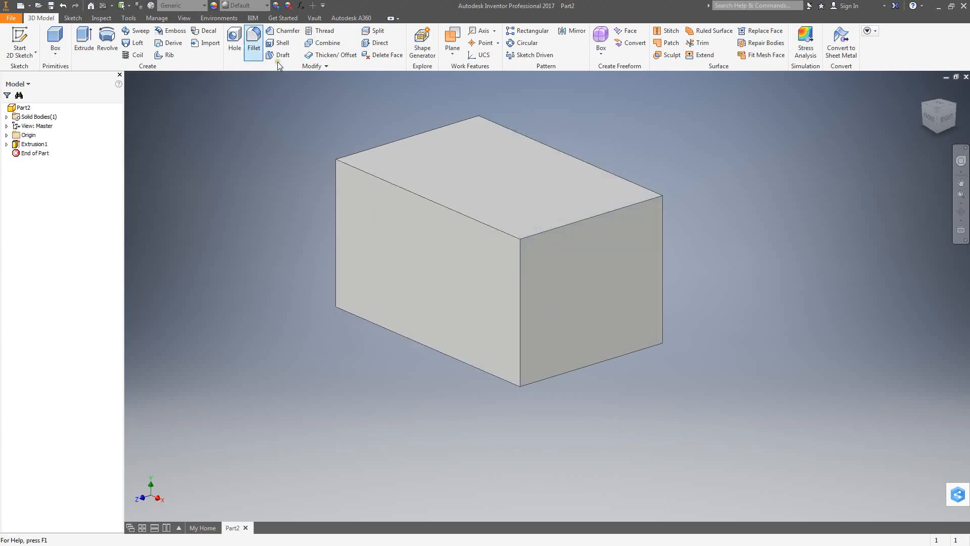
Cut a simple 0.2 in hole through all of the block, placed near the middle of its front face.
click(236, 40)
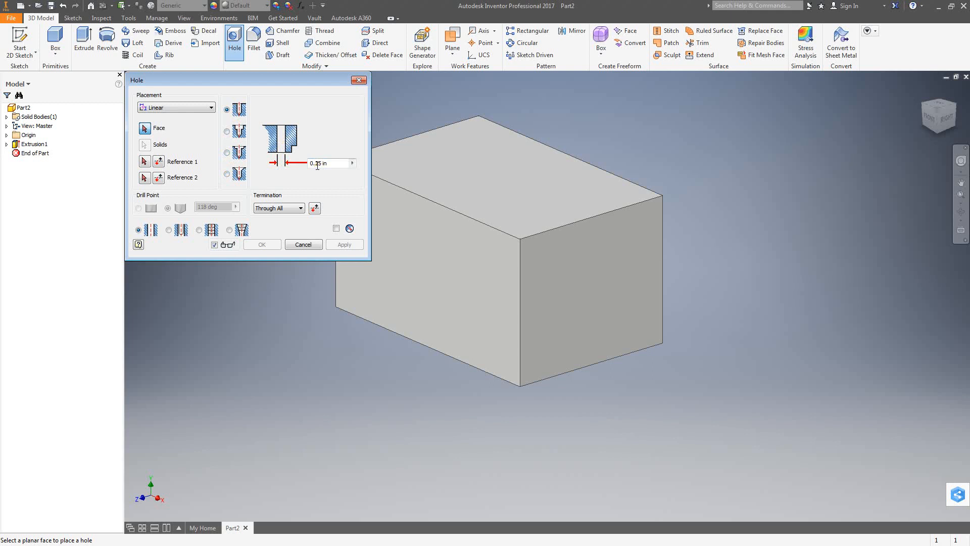
drag(306, 79, 267, 40)
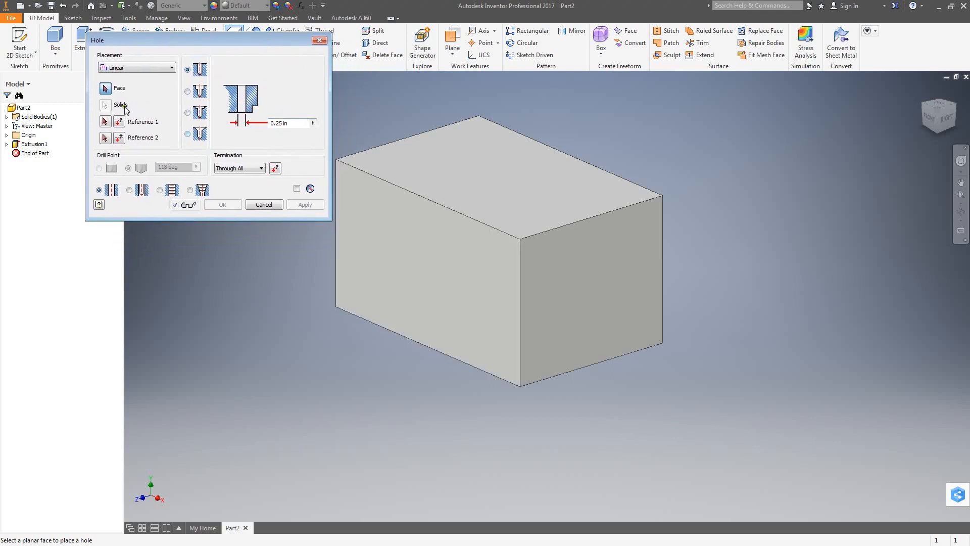
click(419, 265)
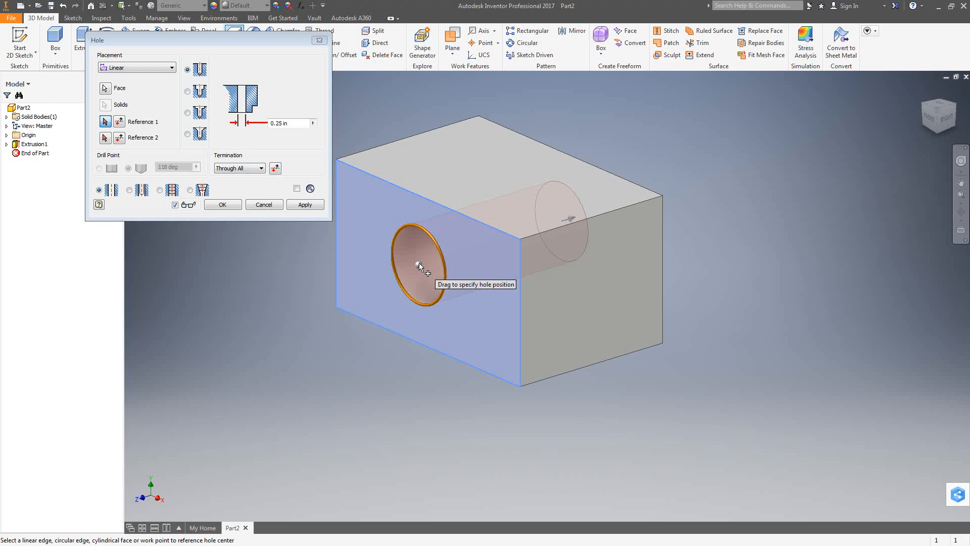
click(498, 292)
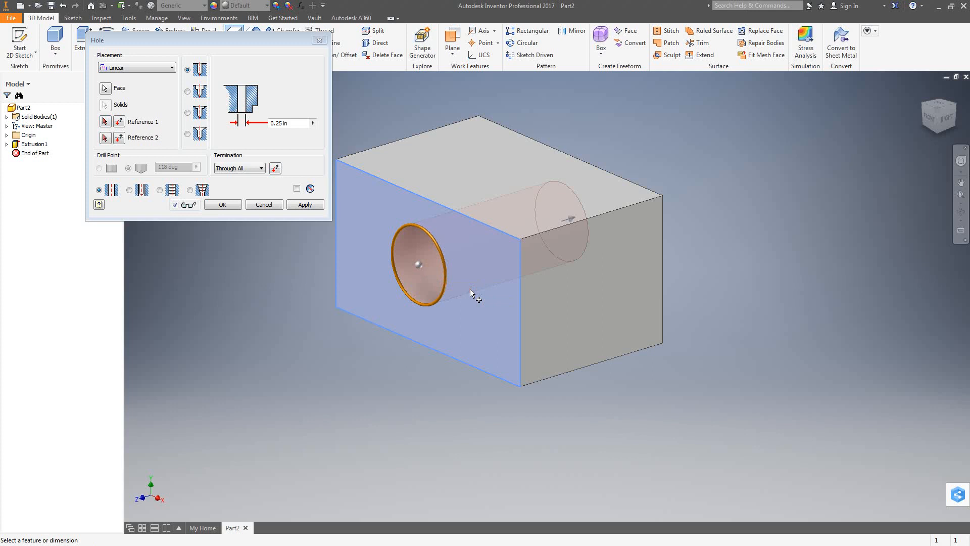
key(Return)
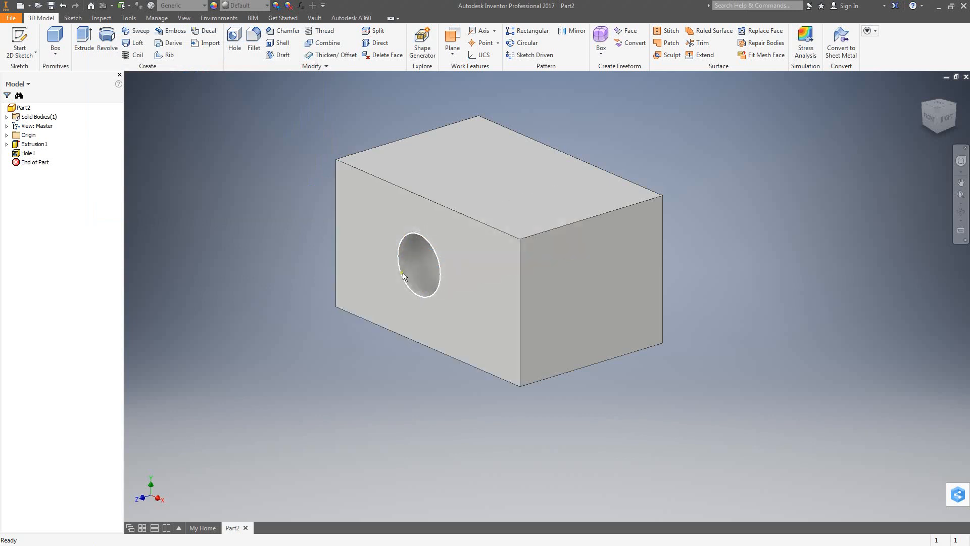
Try changing the hole to a counterbore 0.375 in wide and 0.25 in deep, and undo the hole.
double_click(431, 271)
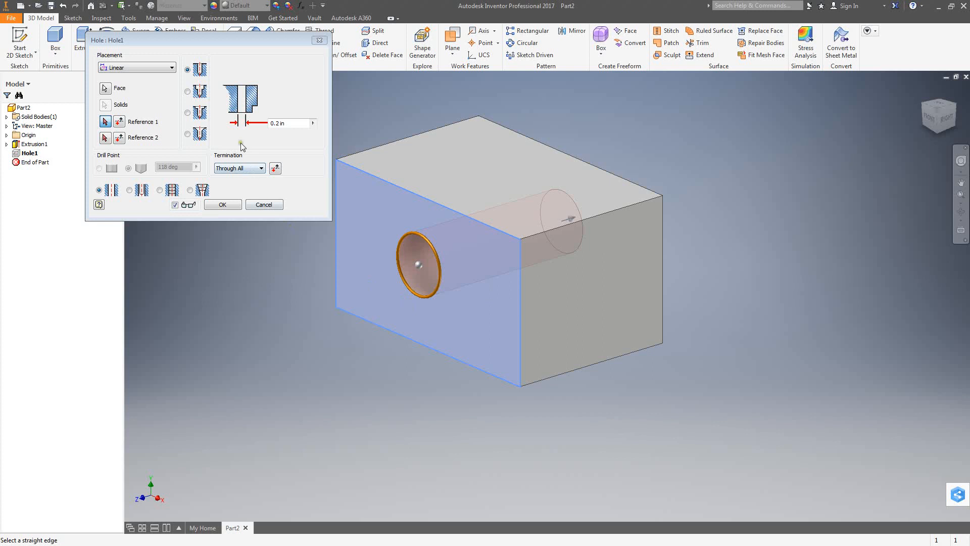
click(188, 91)
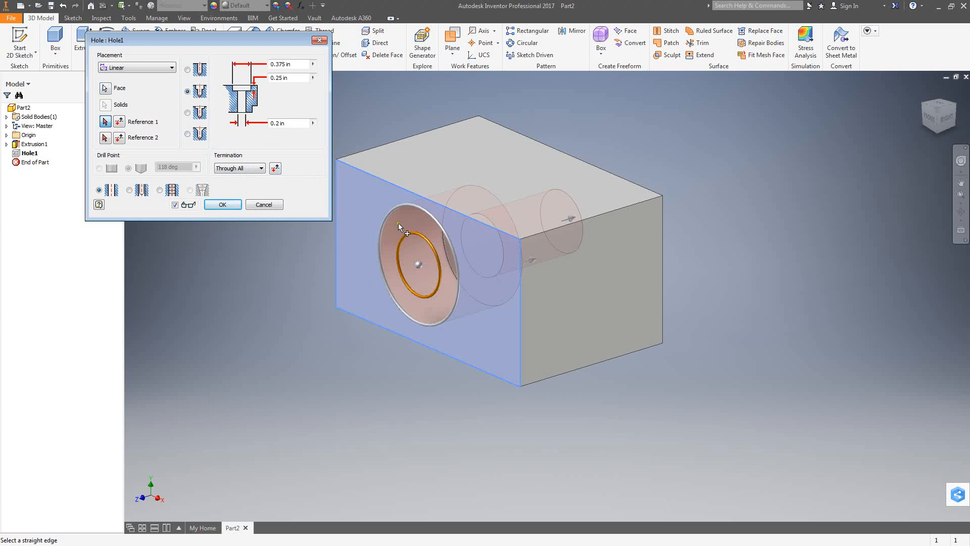
key(Return)
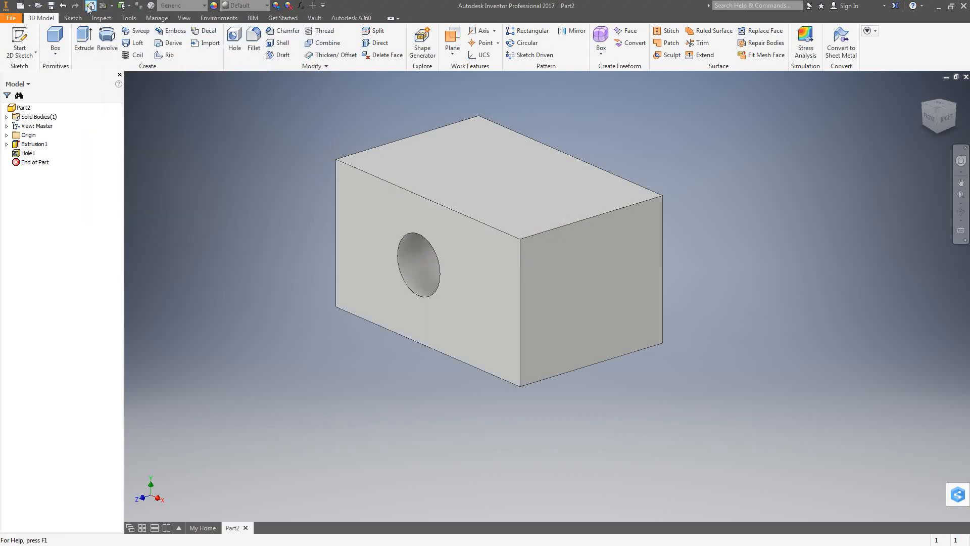
click(63, 5)
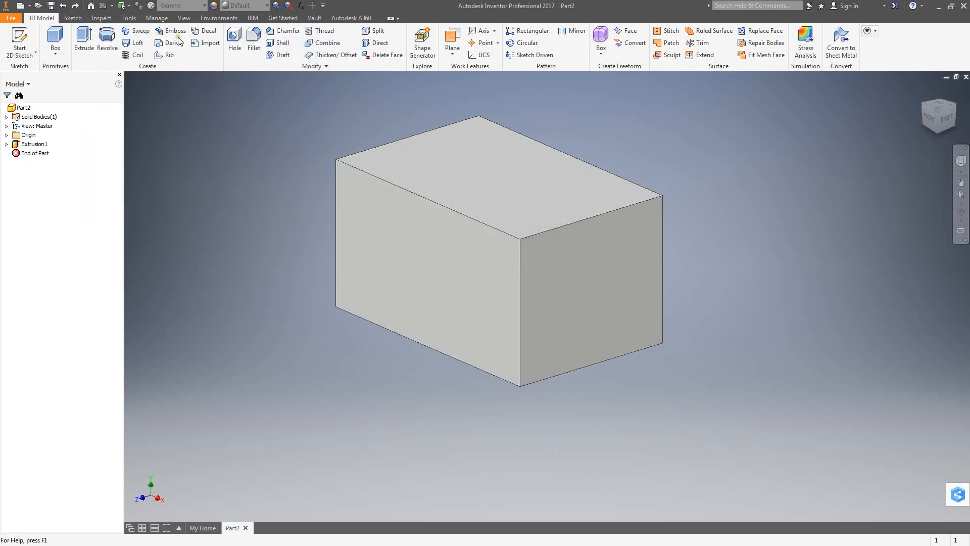
Set up a counterbored through-all hole on the front face: 0.3 in hole diameter, 0.40 in counterbore diameter, 0.3 in counterbore depth.
click(234, 41)
click(187, 90)
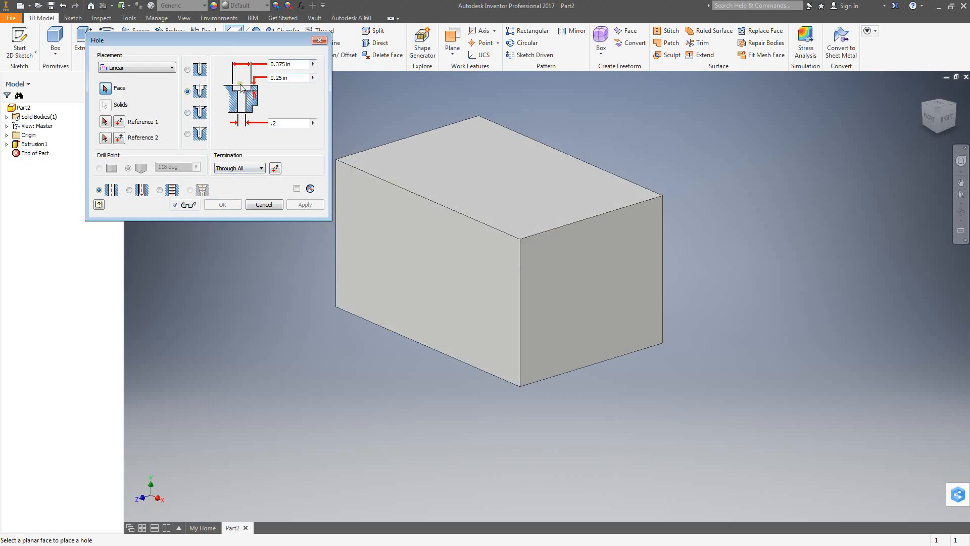
click(421, 263)
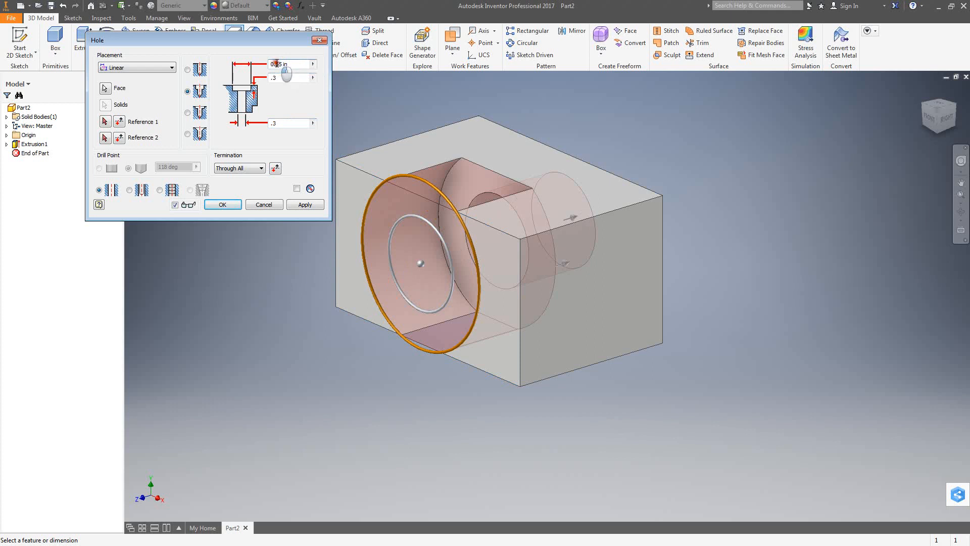
drag(277, 63, 281, 62)
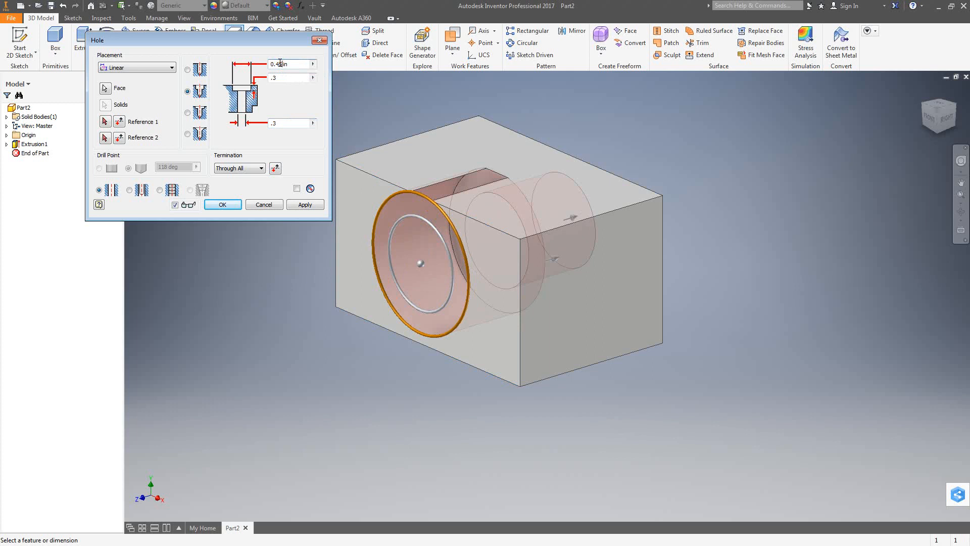
text(0)
click(292, 78)
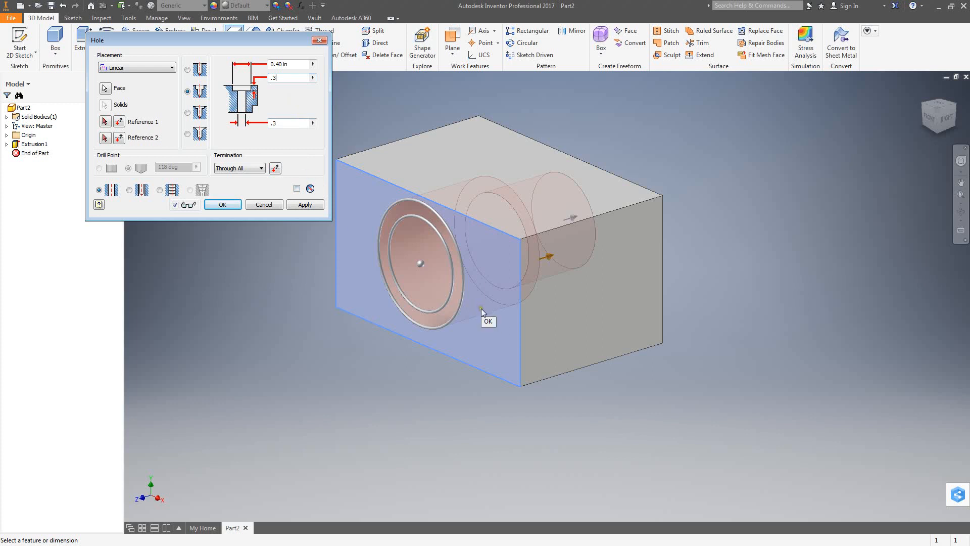
Switch the hole to the simple drilled type and create it with a 0.3 in diameter through all.
click(187, 69)
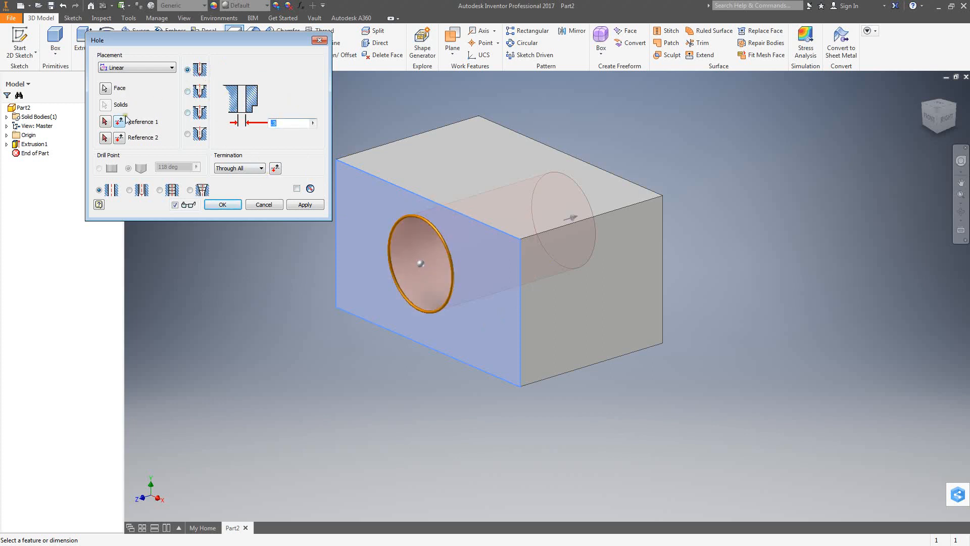
key(Return)
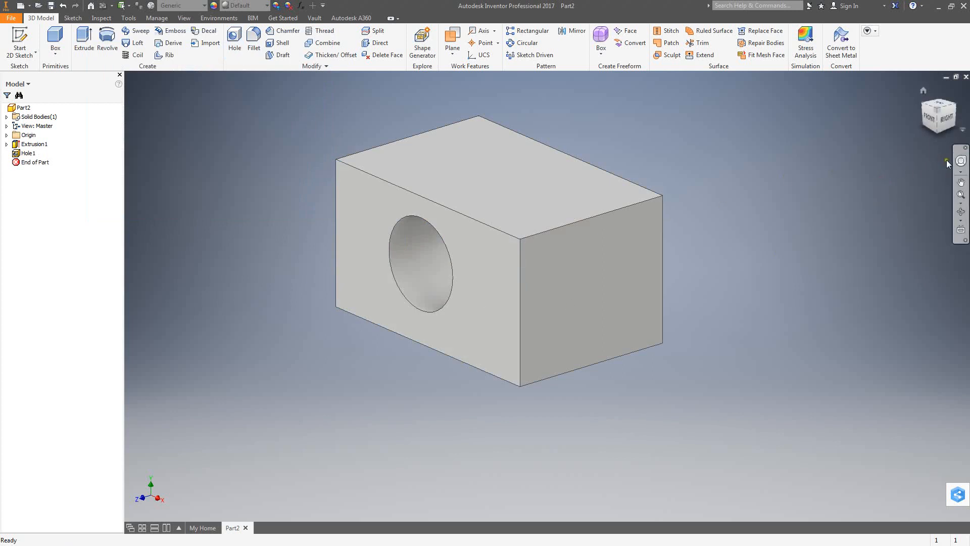
Inspect the block and its hole from different angles and distances, restoring the home view.
click(960, 161)
drag(937, 161, 172, 152)
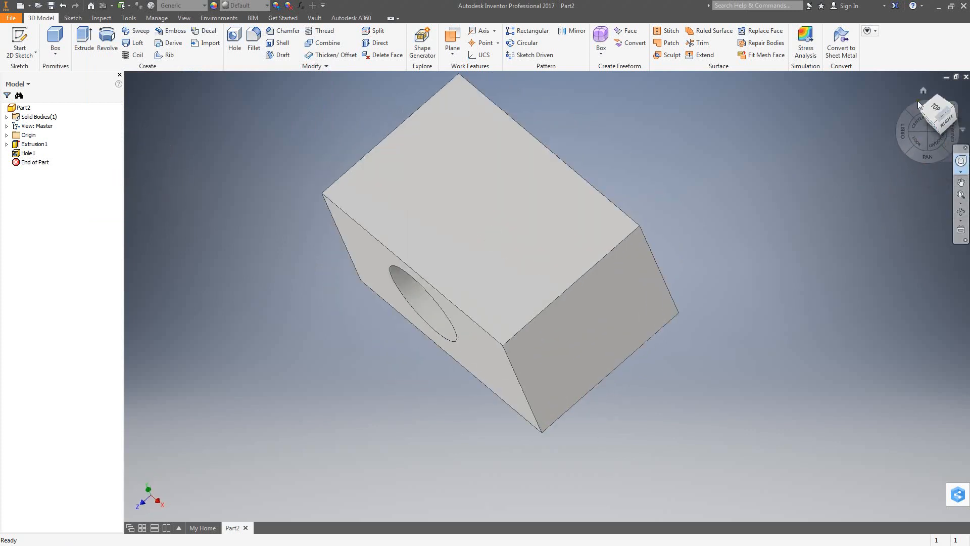
key(Escape)
click(923, 89)
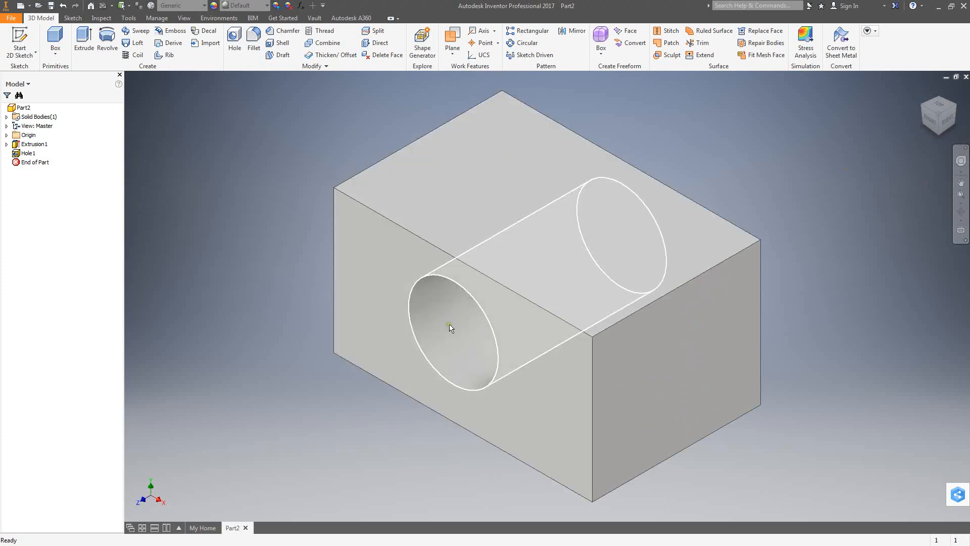
scroll(504, 290, up, 4)
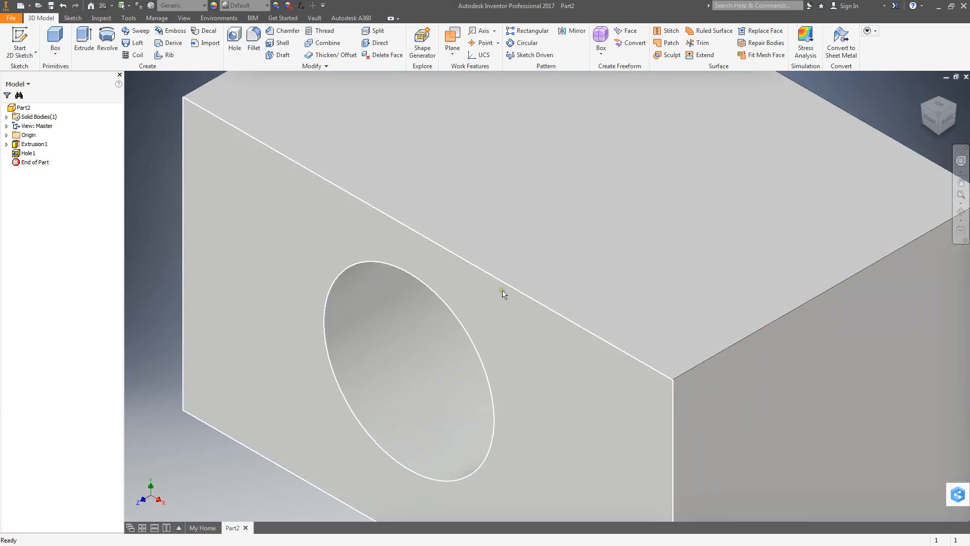
scroll(502, 293, down, 6)
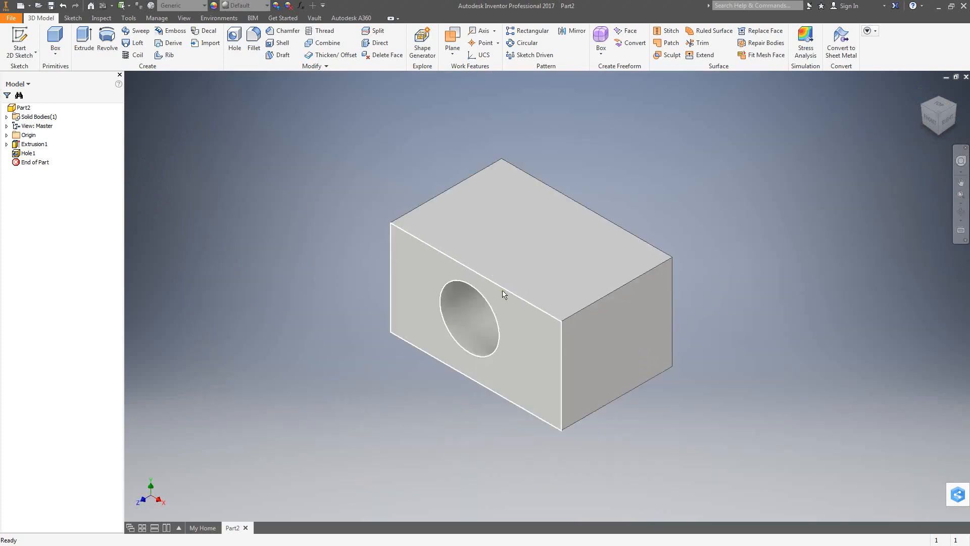
Edit the existing through hole and set its diameter to 0.2 in.
click(468, 317)
double_click(473, 310)
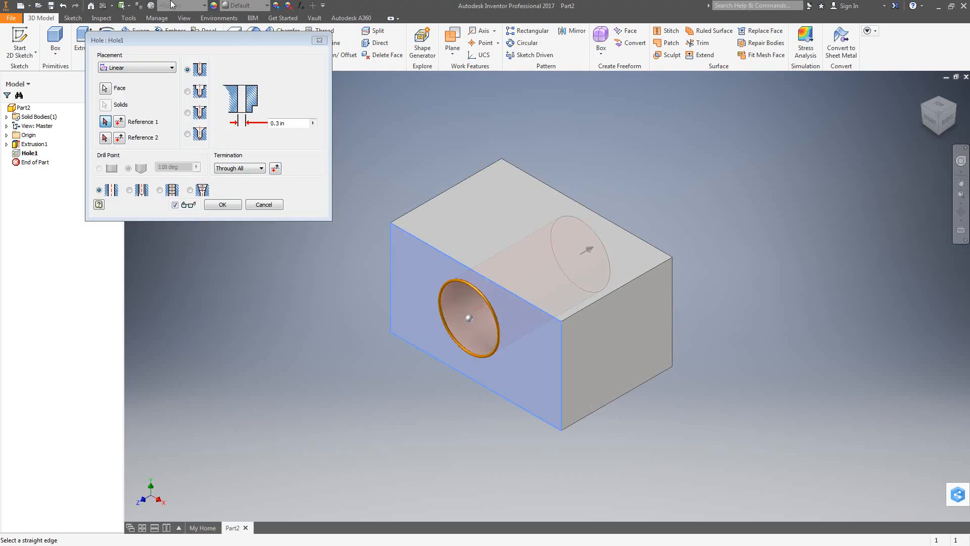
click(275, 125)
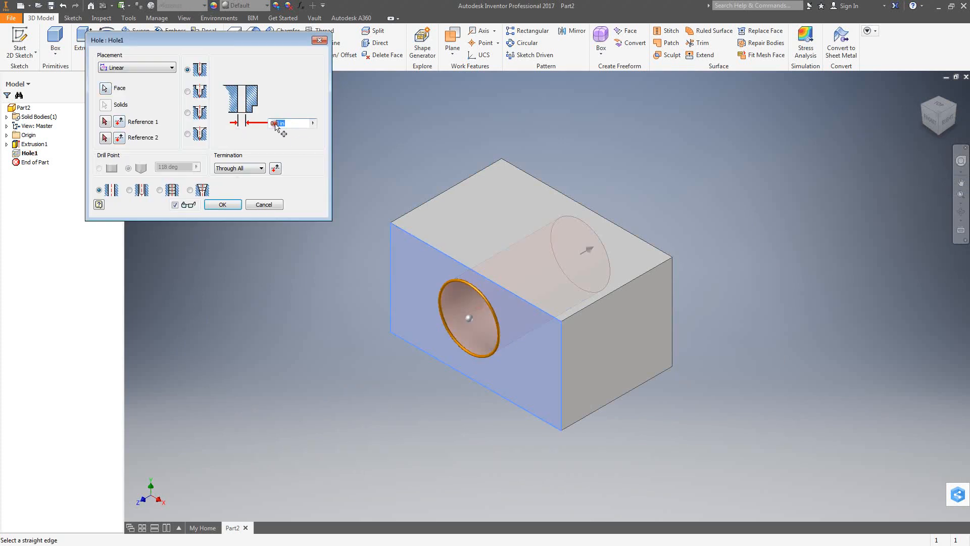
text(0.)
text(2)
key(Return)
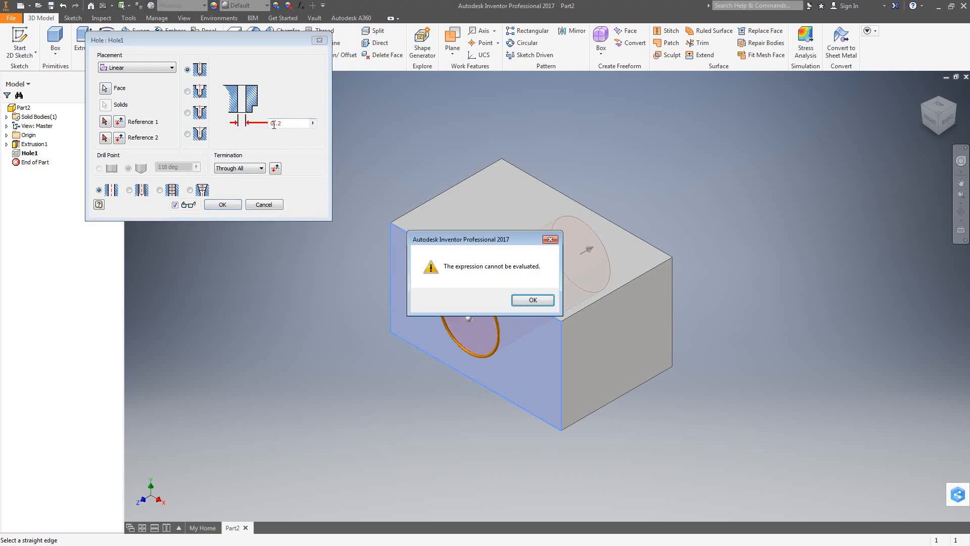
click(533, 300)
double_click(273, 123)
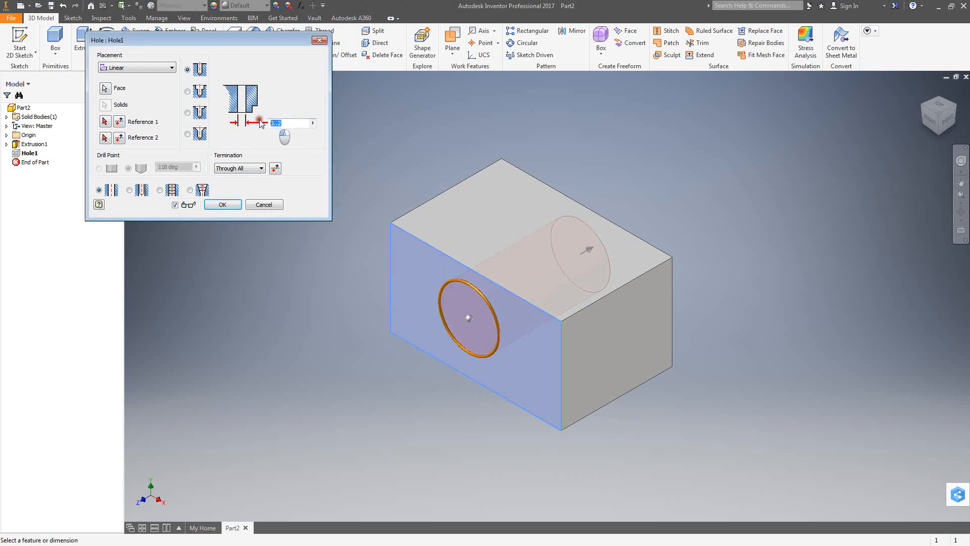
text(.)
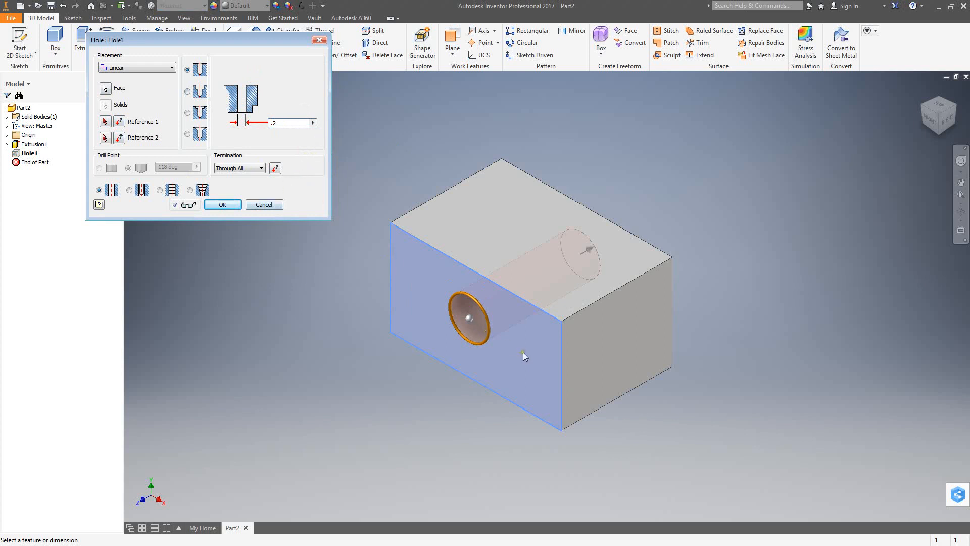
key(Return)
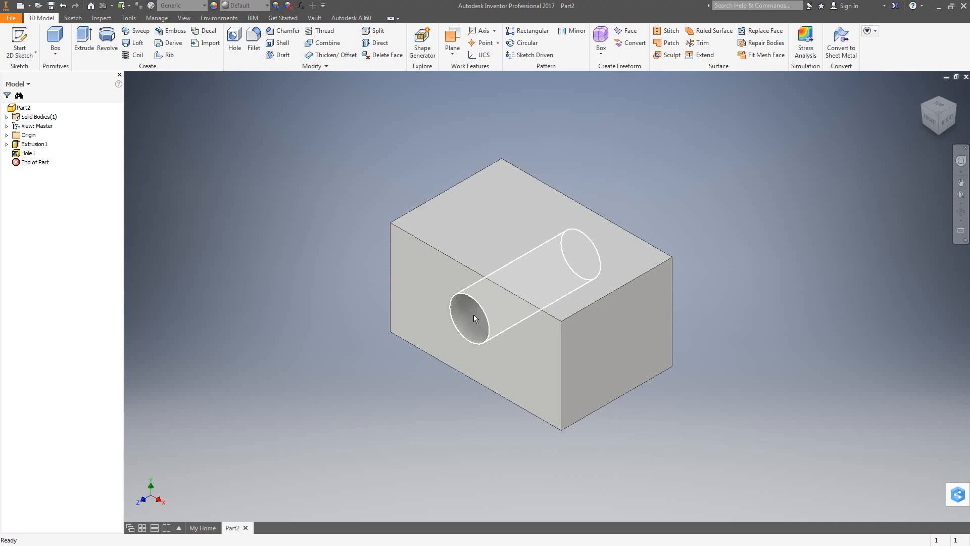
Open the existing through hole for editing and move its center toward the left edge of the front face.
click(474, 324)
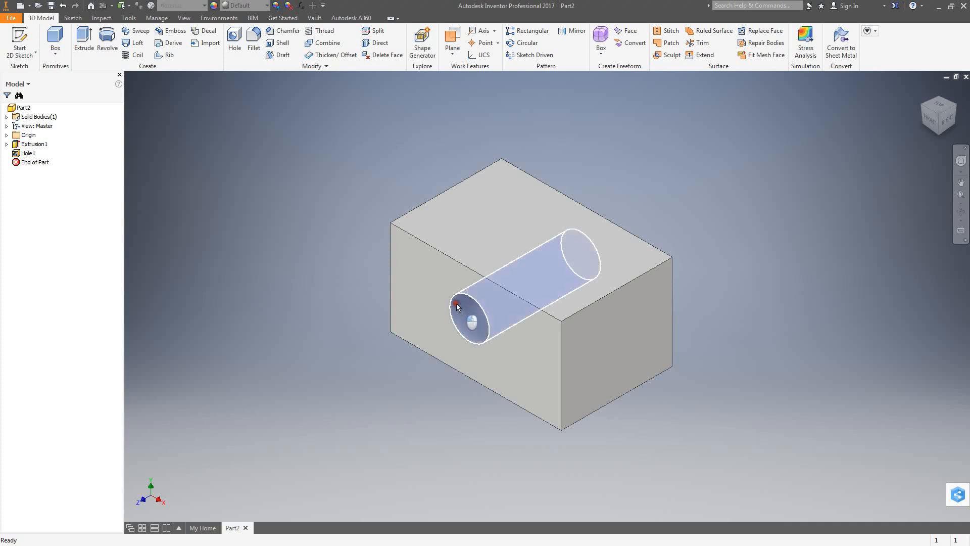
double_click(478, 305)
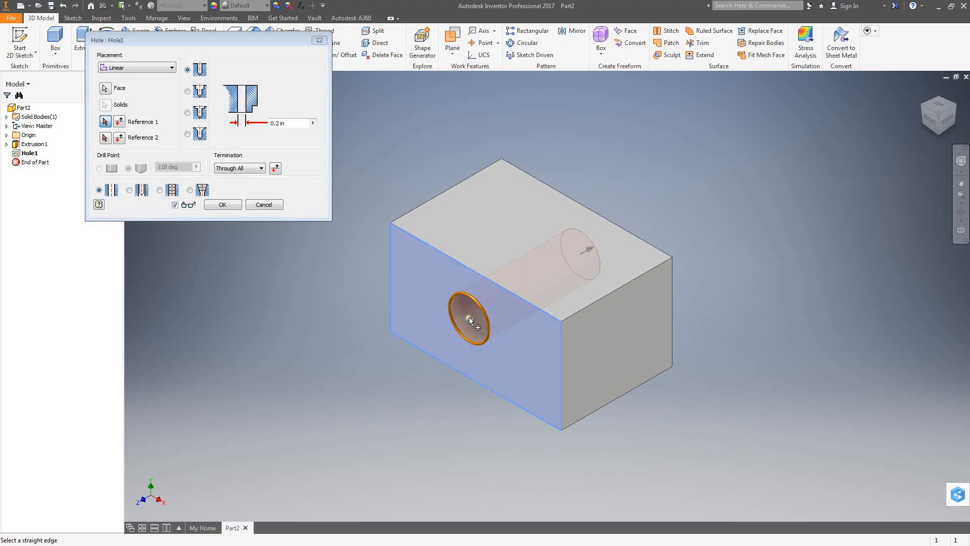
drag(469, 317, 441, 307)
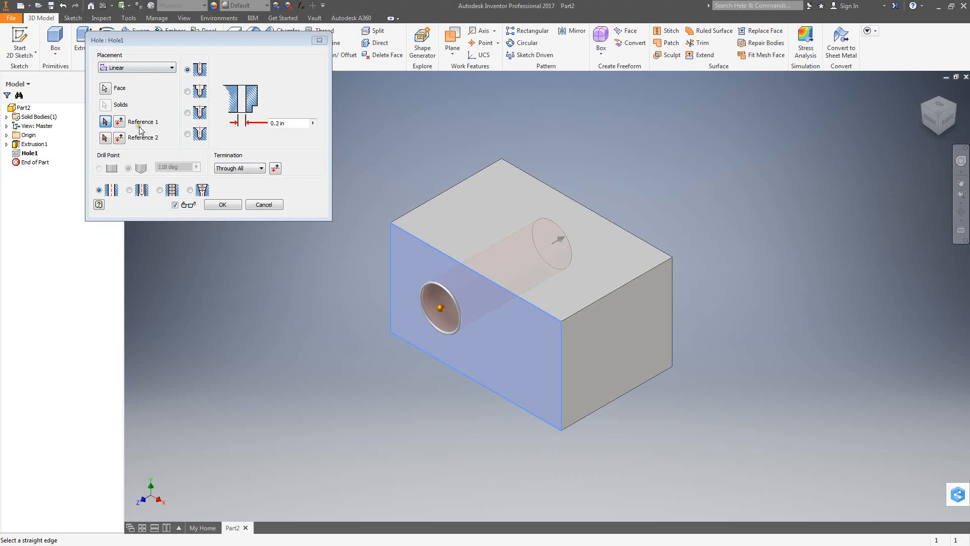
Preview the spotface and countersink hole types, return to the simple drilled type and apply the hole edit.
click(188, 113)
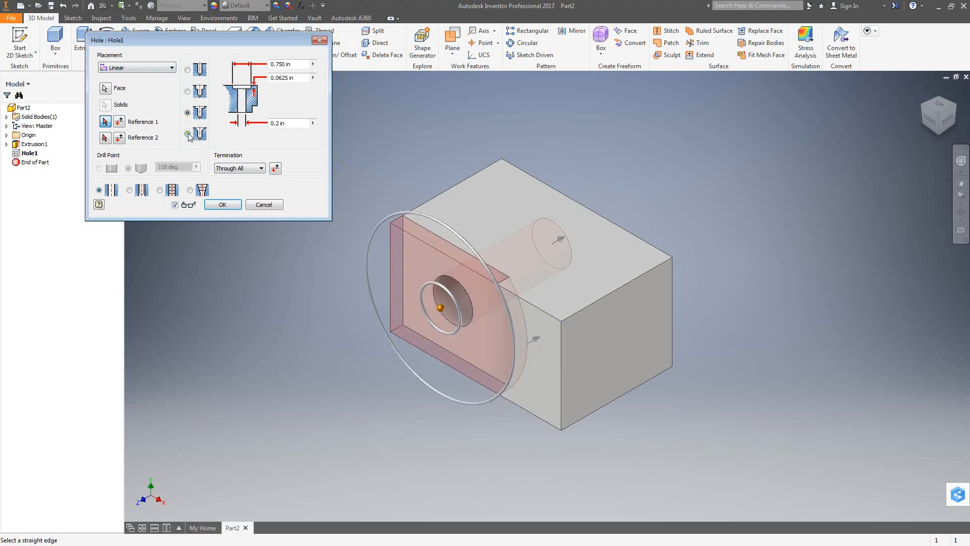
click(187, 133)
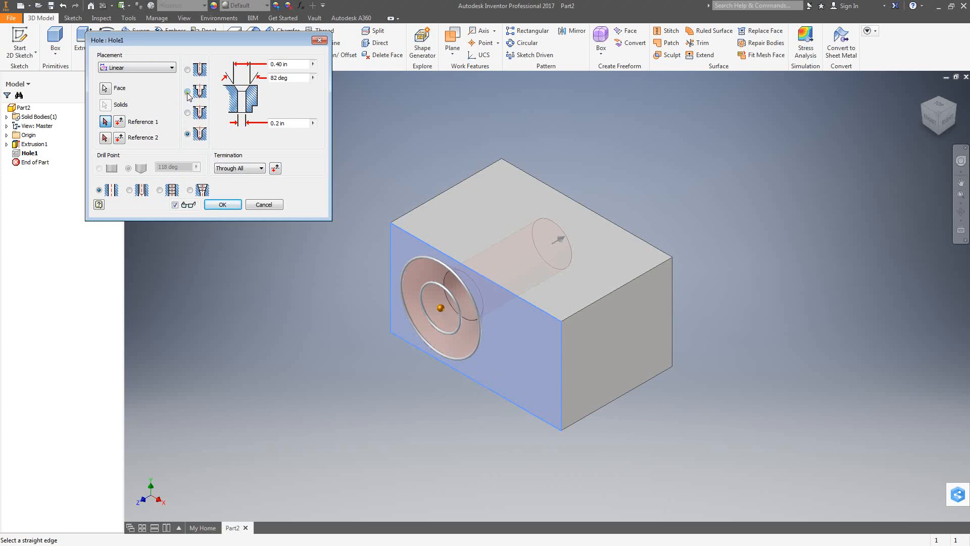
click(187, 69)
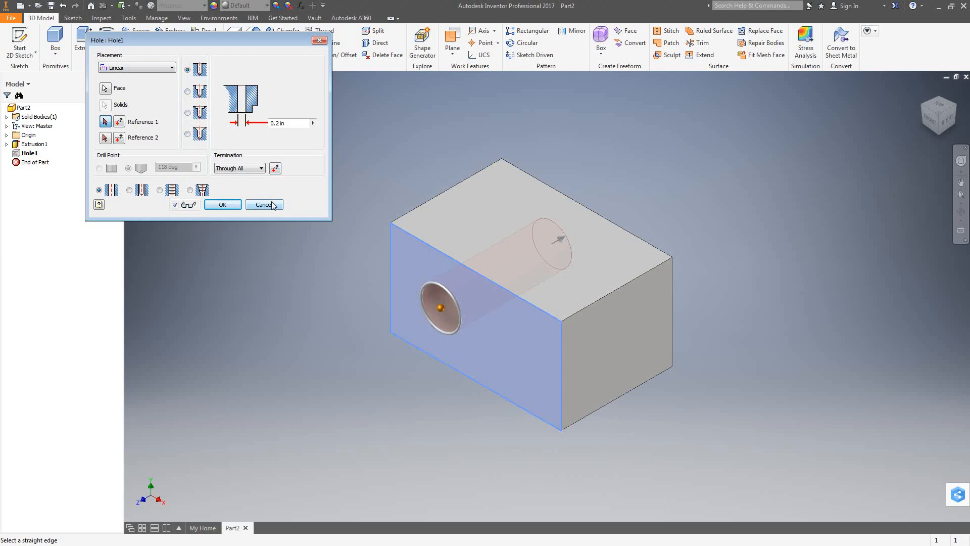
drag(268, 39, 270, 104)
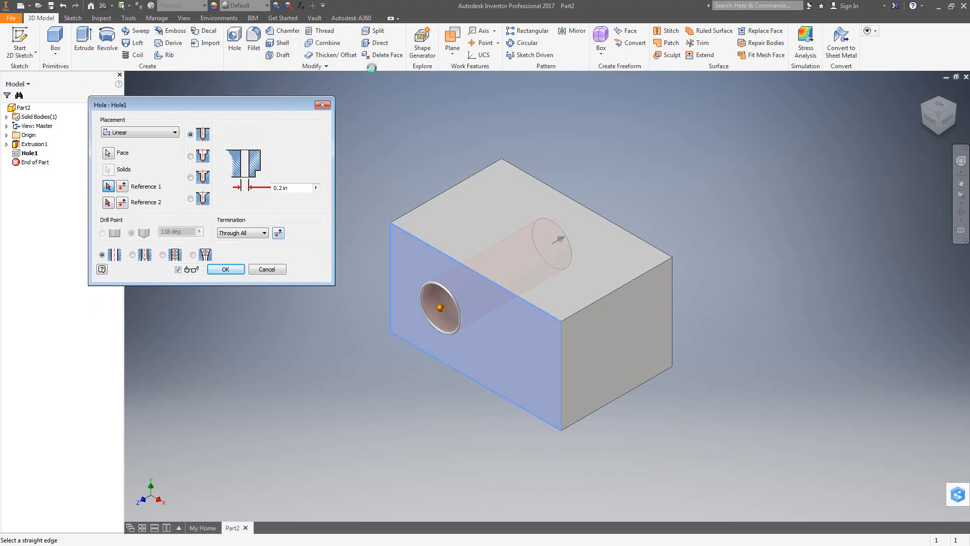
click(241, 268)
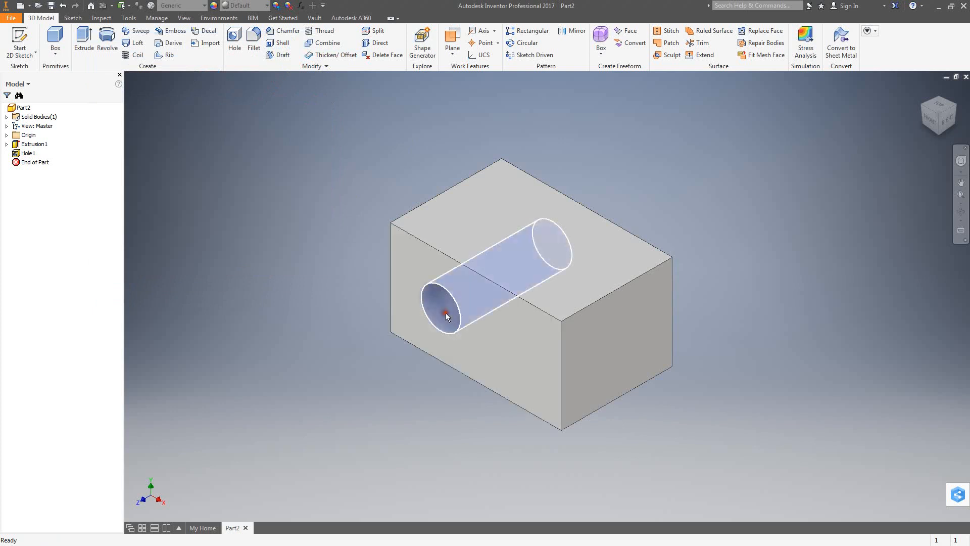
Edit the front-face hole again and move its center back toward the middle of the face.
double_click(458, 304)
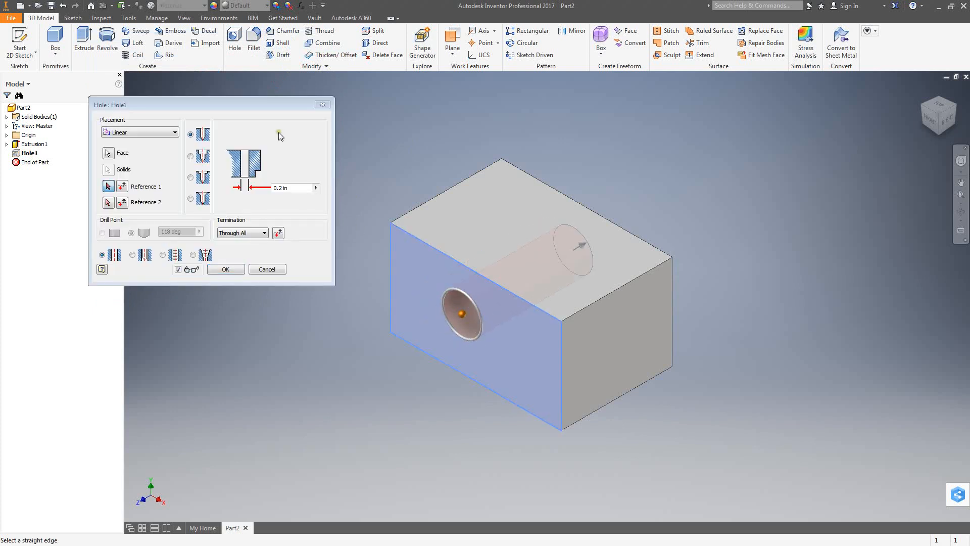
click(322, 106)
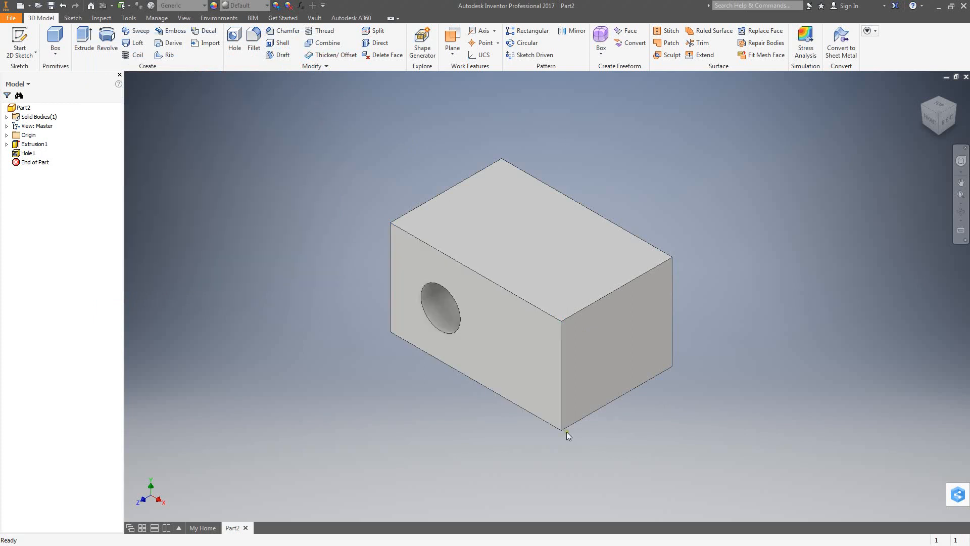
click(450, 307)
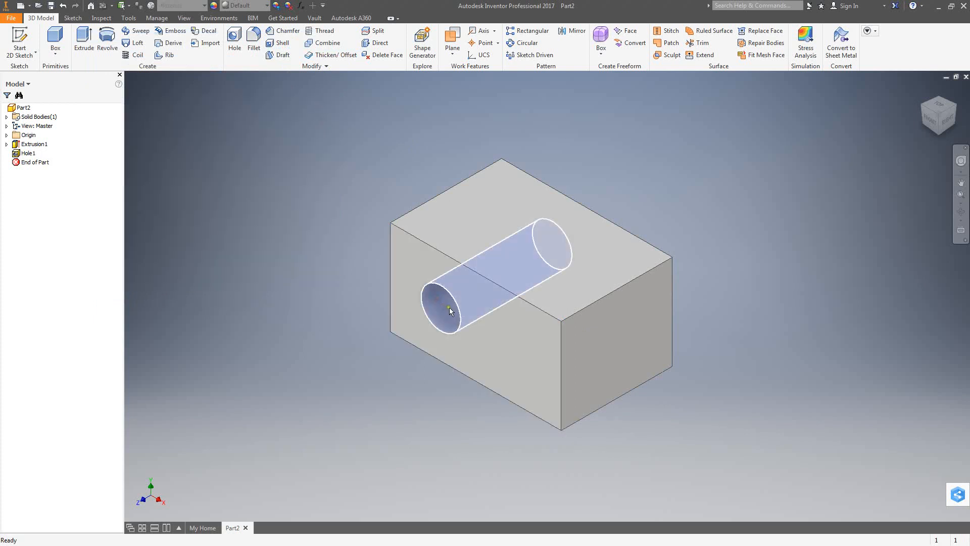
double_click(447, 303)
drag(440, 307, 472, 327)
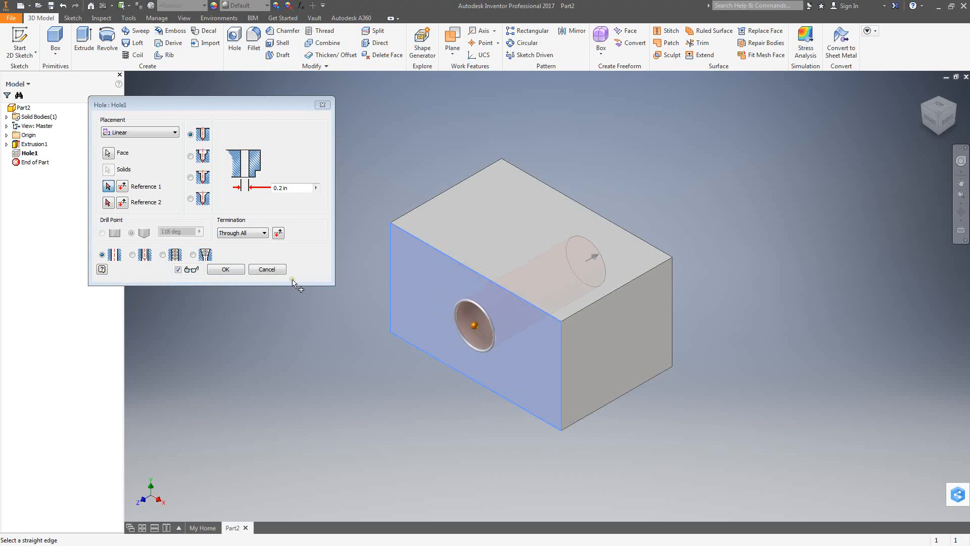
click(235, 266)
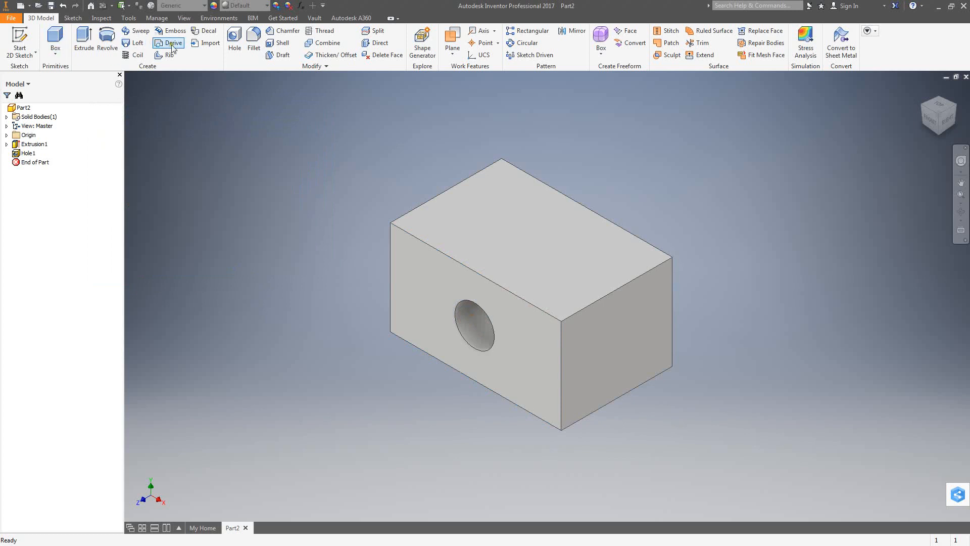
Create a simple drilled through-all hole 0.3 in in diameter at the middle of the block's right face.
click(235, 40)
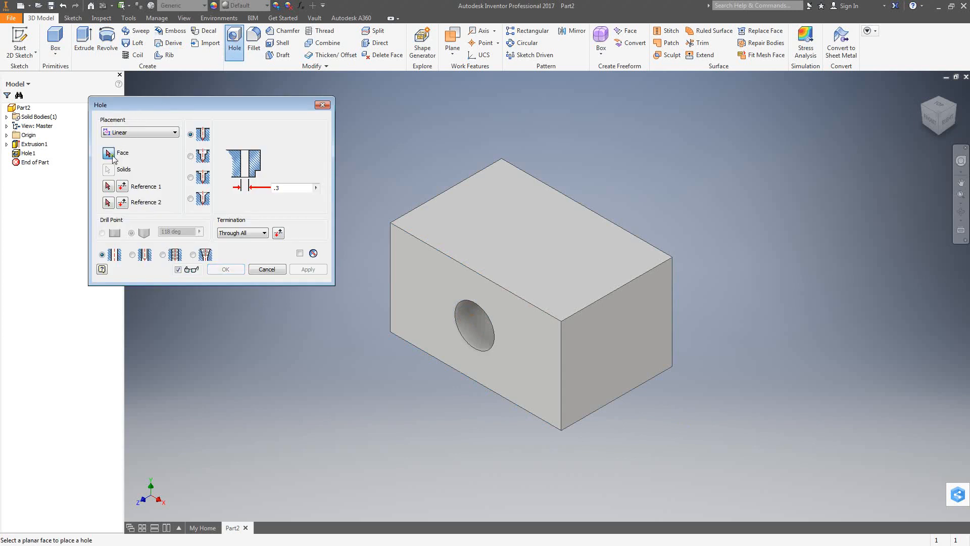
click(618, 340)
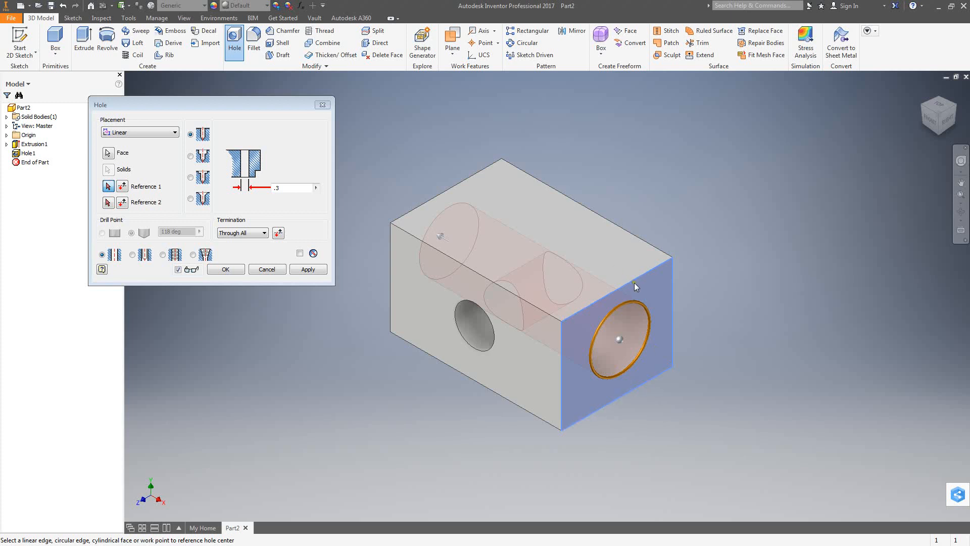
key(Return)
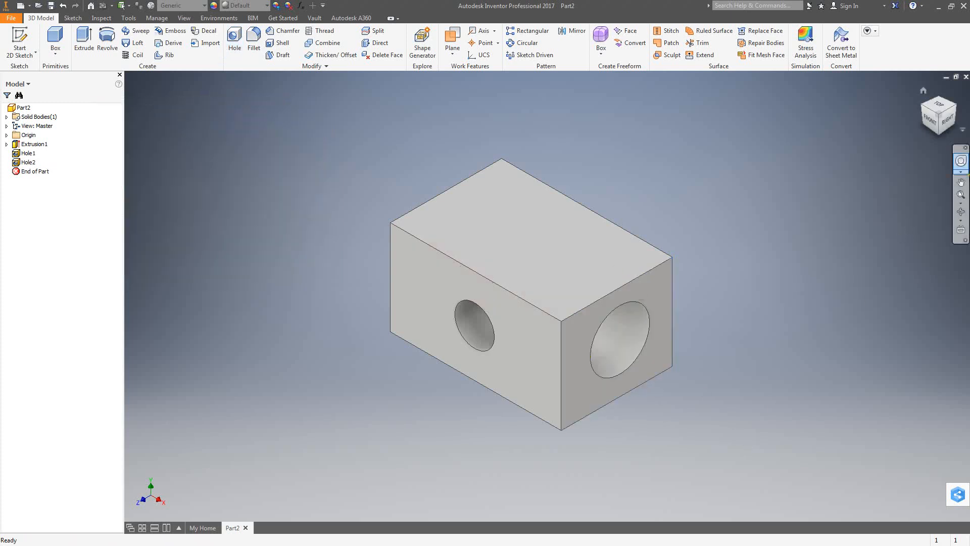
Orbit the block to examine both intersecting holes, restore the home view and check them at different zoom levels.
click(960, 160)
drag(763, 253, 701, 222)
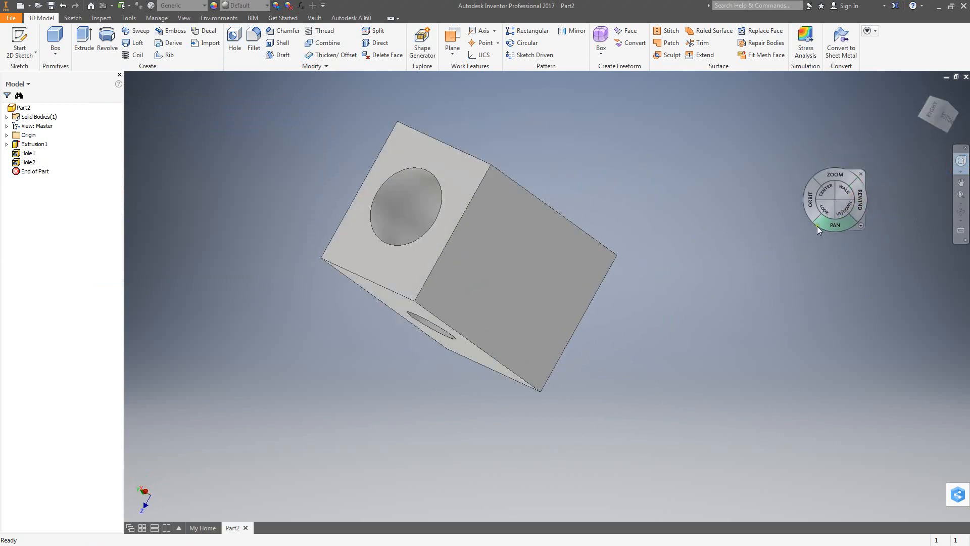
key(Escape)
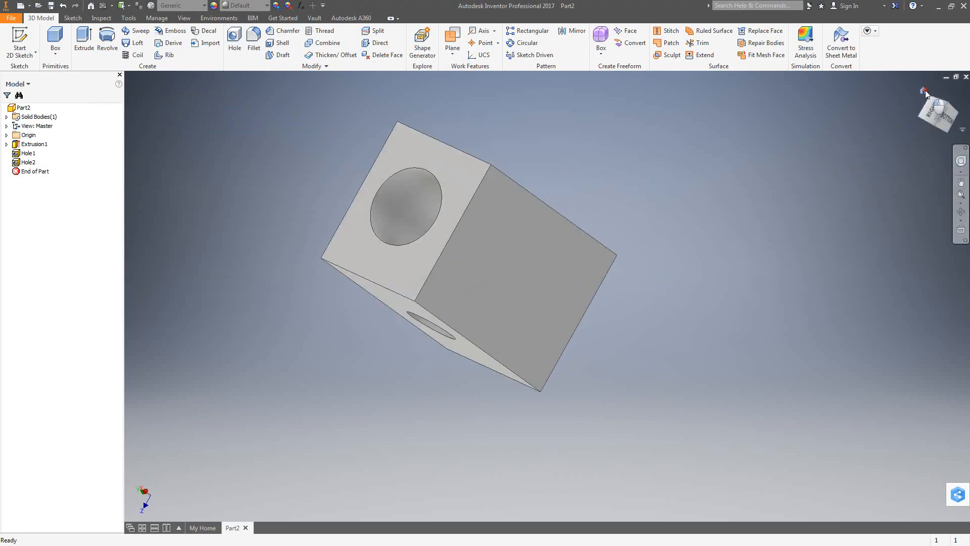
click(923, 91)
scroll(452, 359, down, 8)
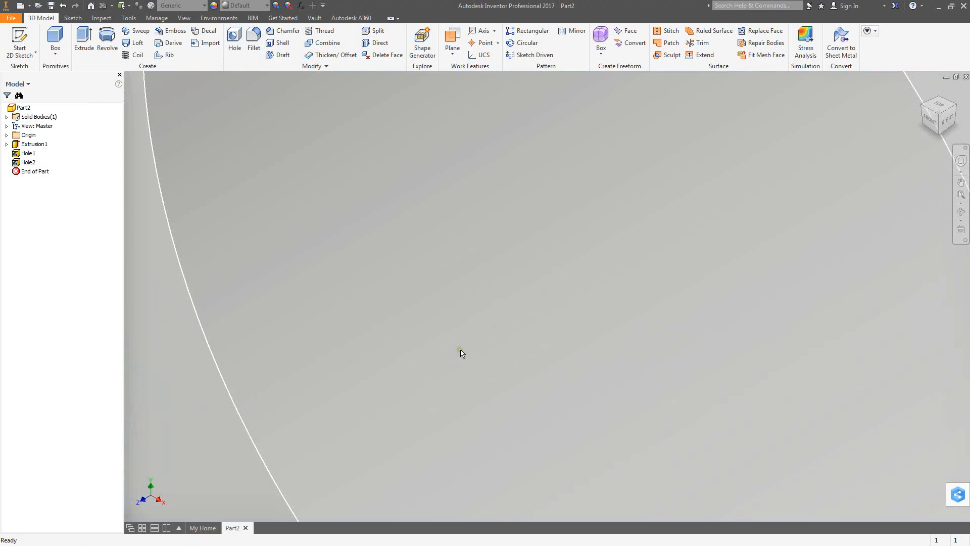
scroll(452, 350, up, 10)
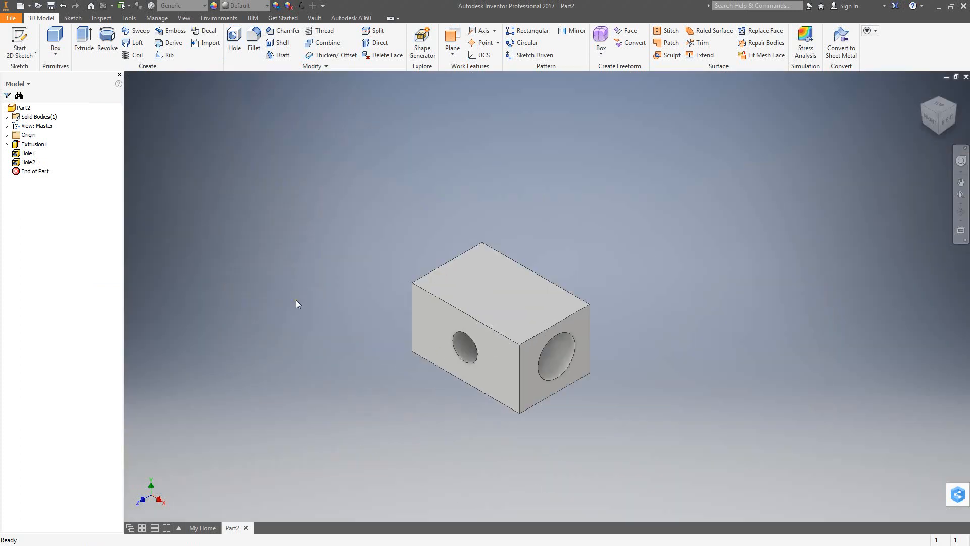